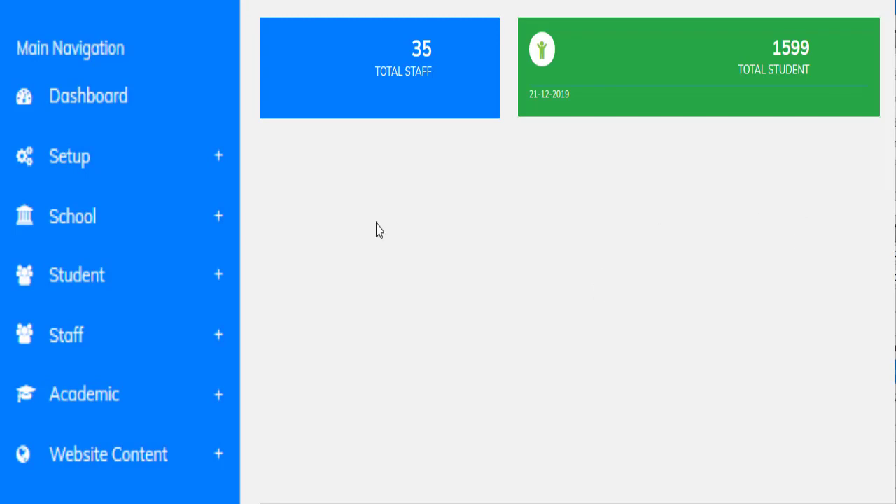
- Open the ECA (Exam Copy Allocation) page from the Setup section
{"action": "left_click", "coordinate": [109, 163]}
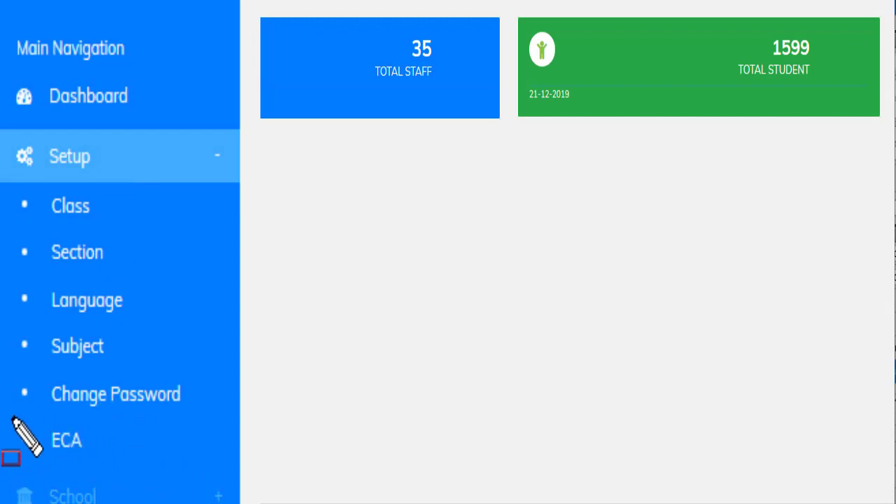
{"action": "mouse_move", "coordinate": [11, 416]}
{"action": "left_mouse_down"}
{"action": "mouse_move", "coordinate": [28, 462]}
{"action": "mouse_move", "coordinate": [152, 464]}
{"action": "left_mouse_up"}
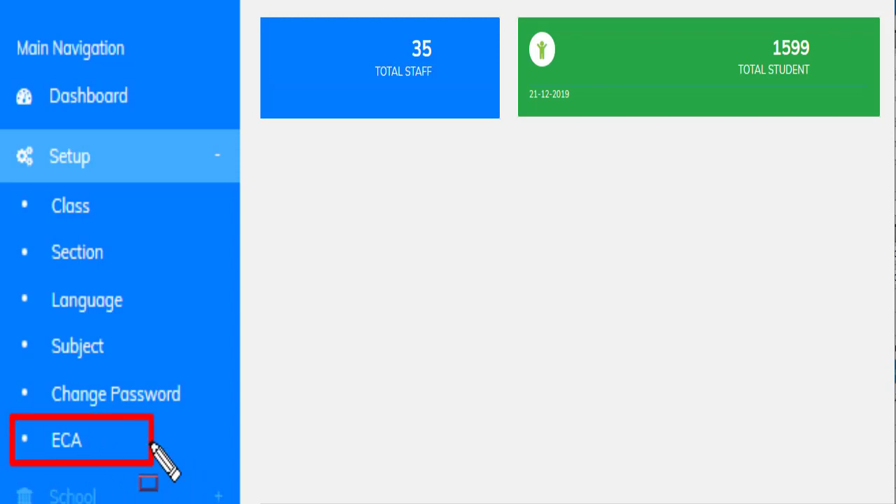
{"action": "key", "text": "Escape"}
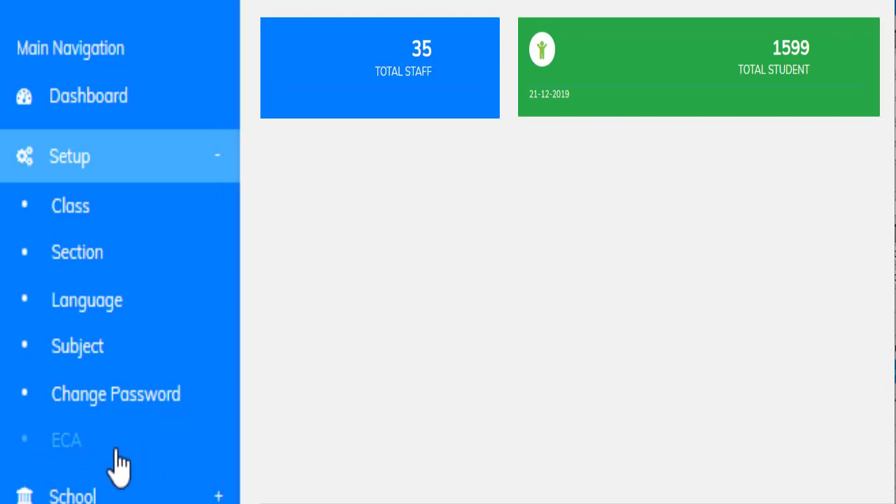
{"action": "left_click", "coordinate": [66, 443]}
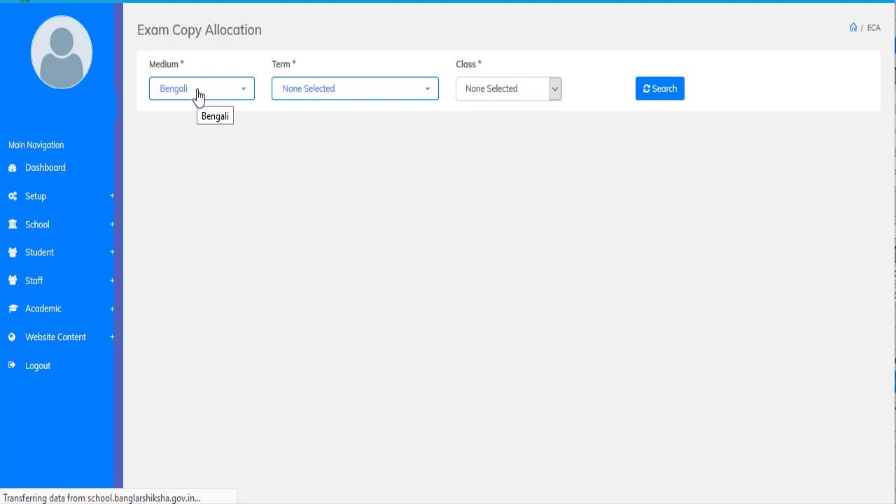
- Load the exam copy allocation table for term Evaluation-I and Class-V in Bengali medium
{"action": "left_click", "coordinate": [354, 96]}
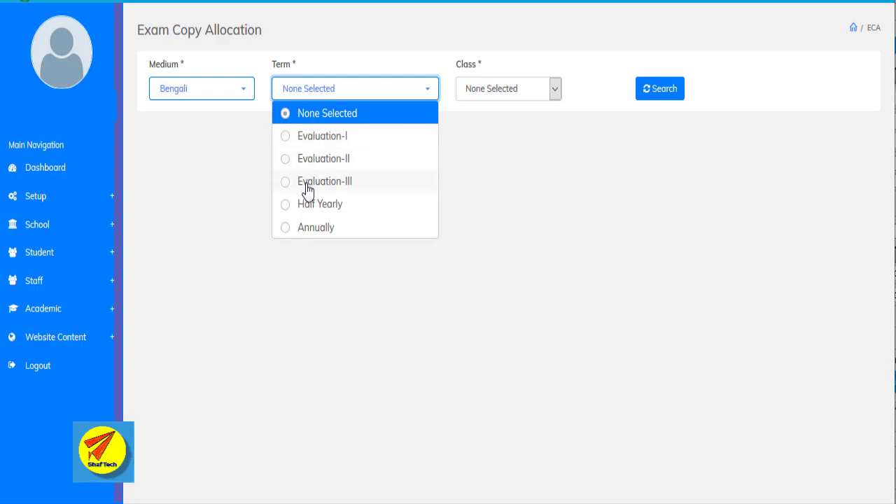
{"action": "left_click", "coordinate": [287, 141]}
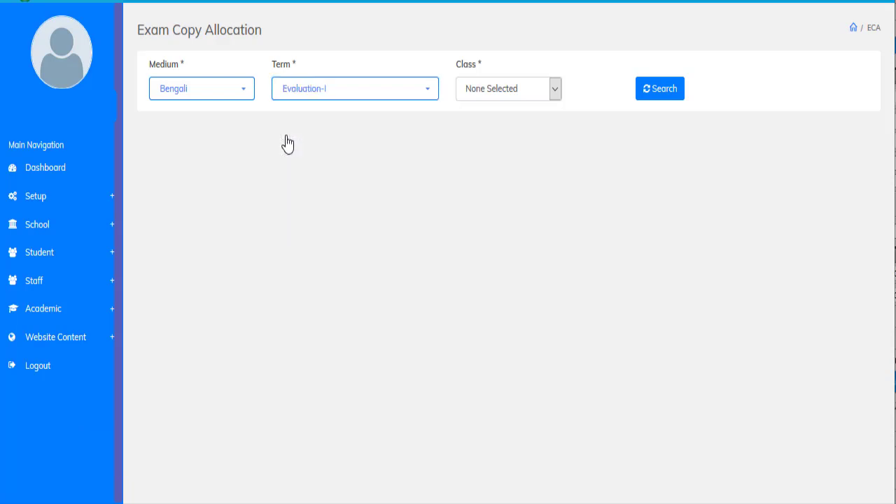
{"action": "left_click", "coordinate": [557, 91]}
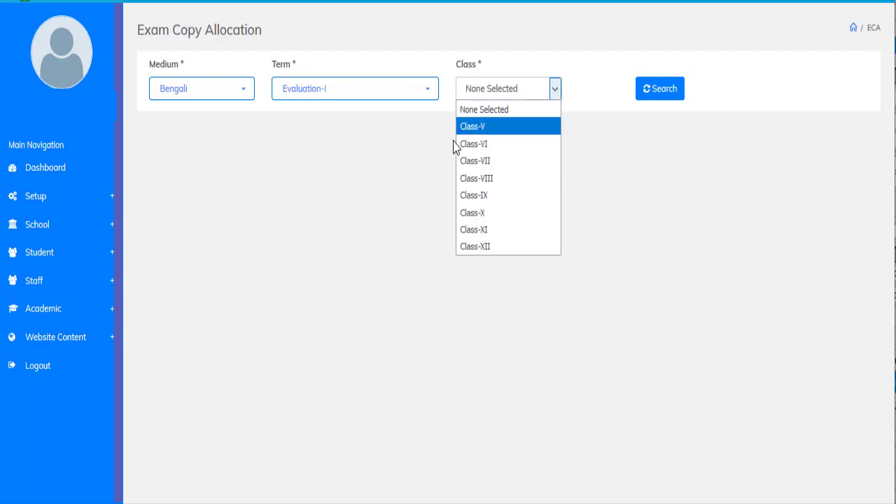
{"action": "left_click", "coordinate": [479, 133]}
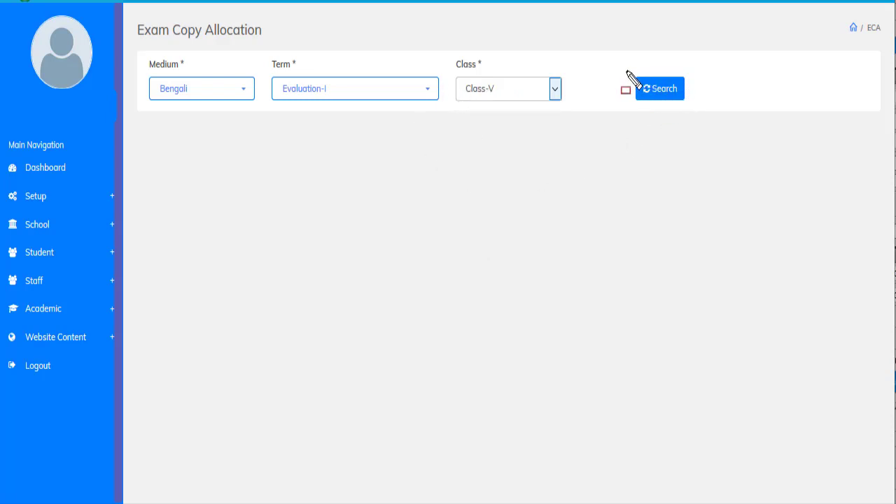
{"action": "left_click_drag", "start_coordinate": [625, 70], "coordinate": [695, 106]}
{"action": "left_click", "coordinate": [664, 95]}
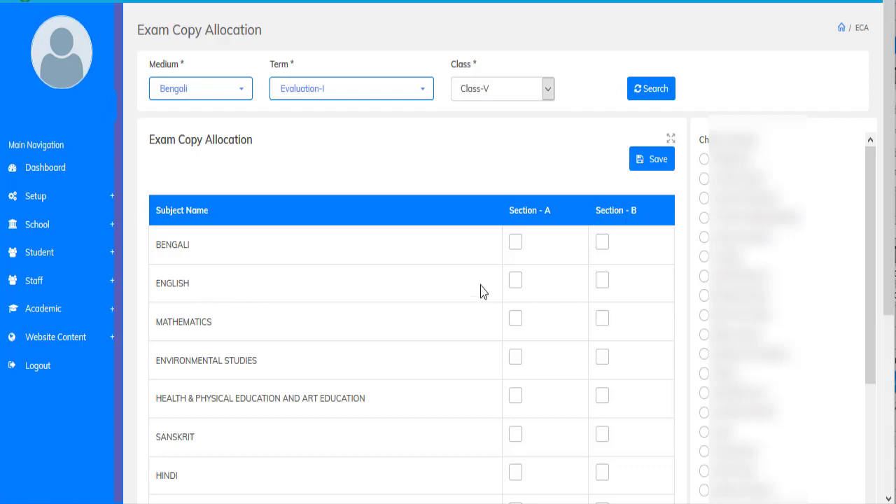
- Allocate the English exam copies of Section A and Section B to the chosen teacher and save the allocation
{"action": "scroll", "coordinate": [460, 279], "scroll_direction": "down", "scroll_amount": 1}
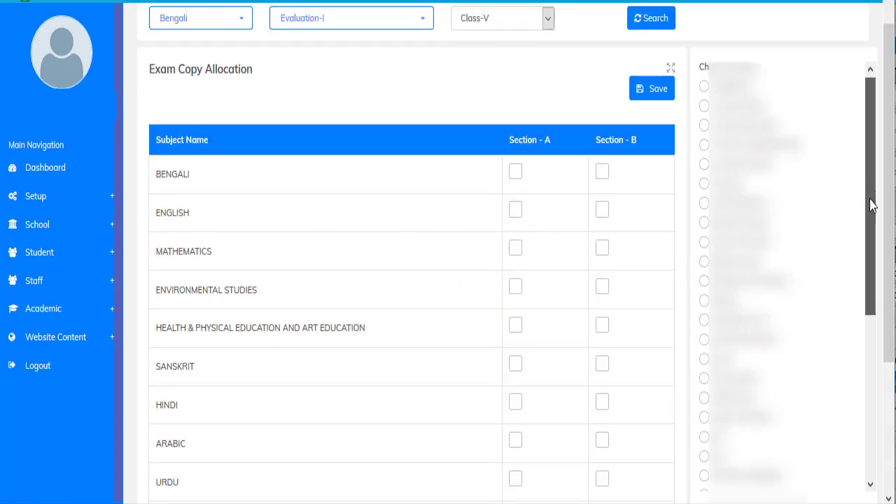
{"action": "left_click_drag", "start_coordinate": [873, 202], "coordinate": [880, 371]}
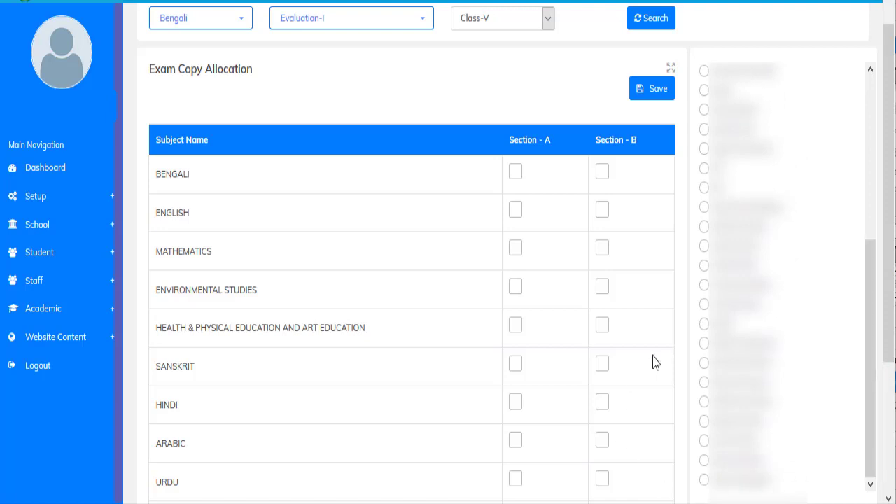
{"action": "left_click", "coordinate": [704, 345]}
{"action": "left_click", "coordinate": [535, 214]}
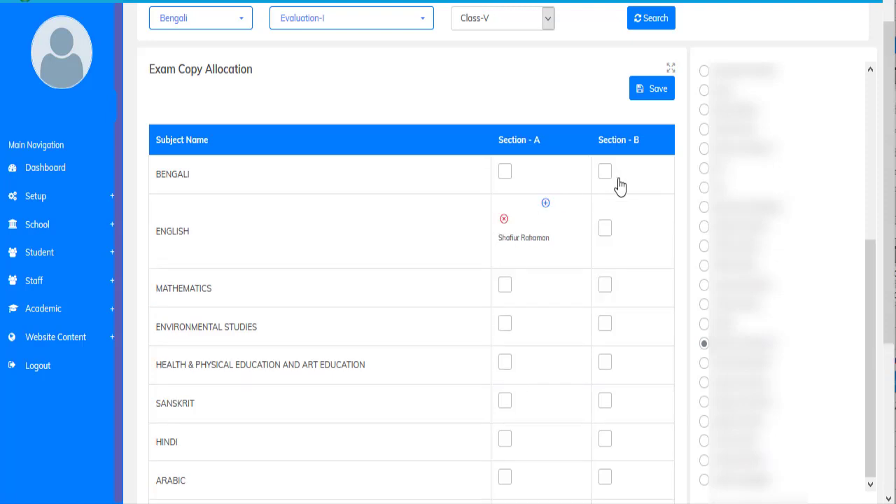
{"action": "left_click", "coordinate": [638, 241]}
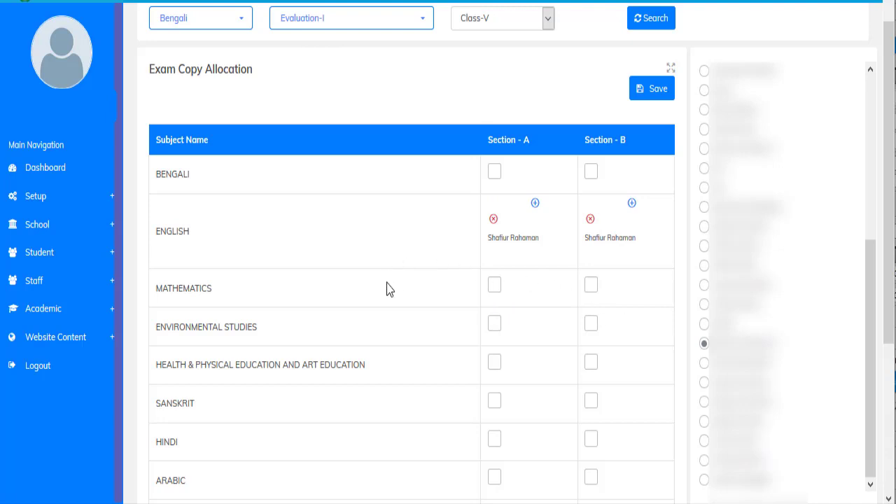
{"action": "left_click", "coordinate": [653, 93]}
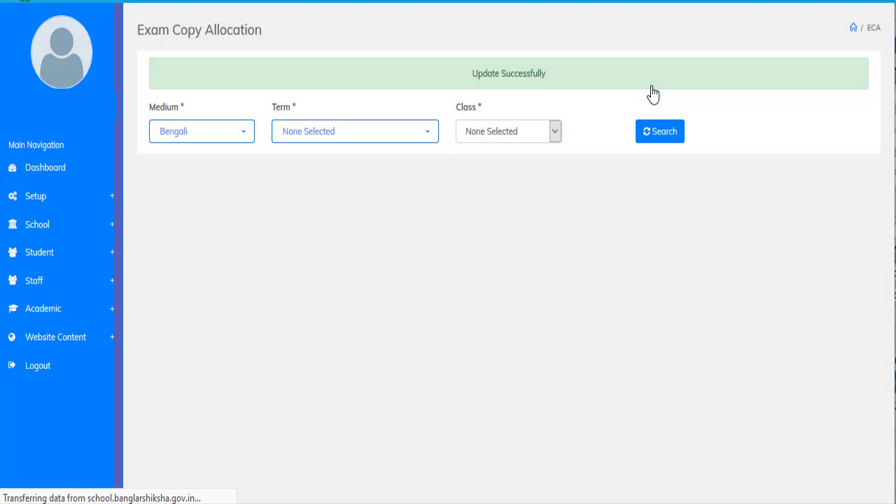
- Reload the saved allocation for term Evaluation-I and Class-V to check the English entries, and save it again
{"action": "left_click", "coordinate": [413, 139]}
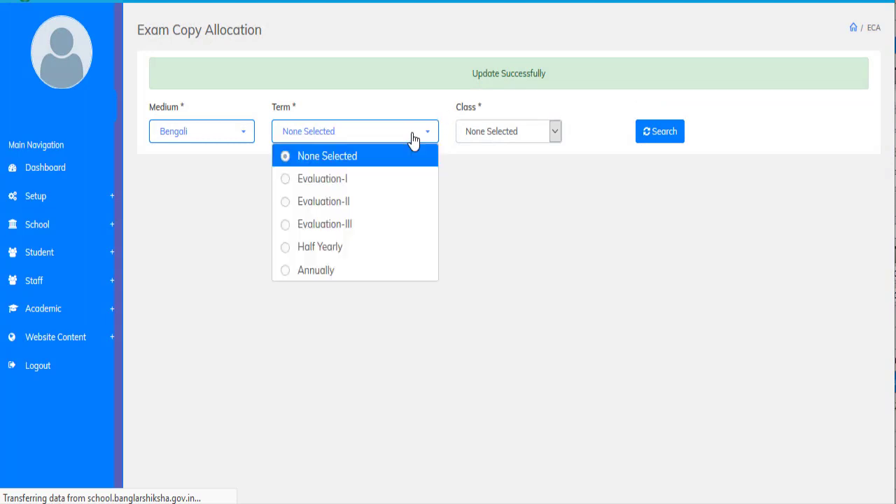
{"action": "left_click", "coordinate": [326, 181]}
{"action": "left_click", "coordinate": [522, 135]}
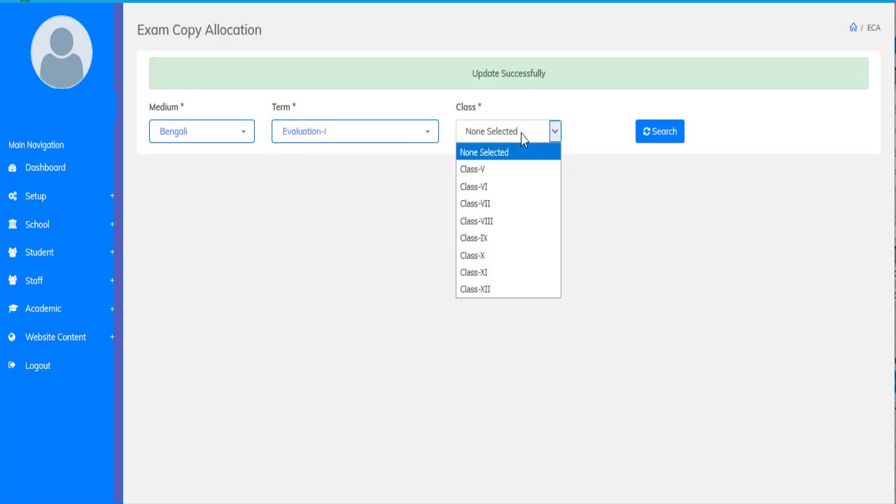
{"action": "left_click", "coordinate": [494, 170]}
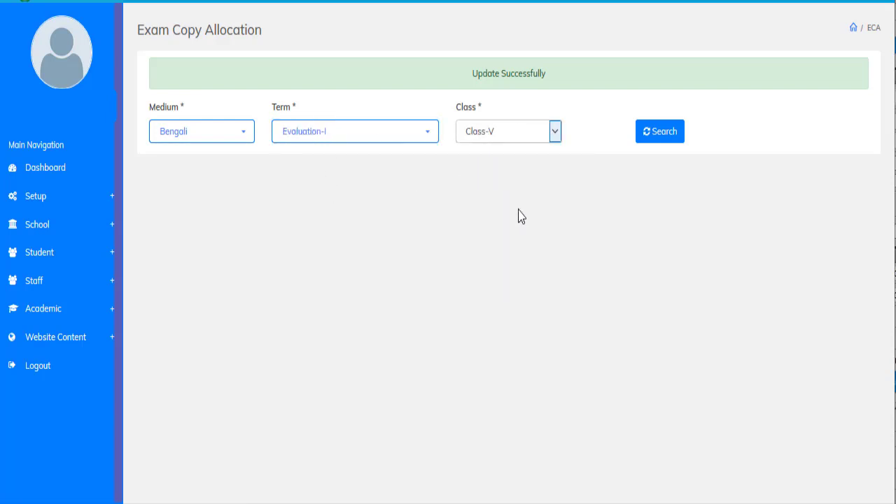
{"action": "left_click", "coordinate": [648, 136]}
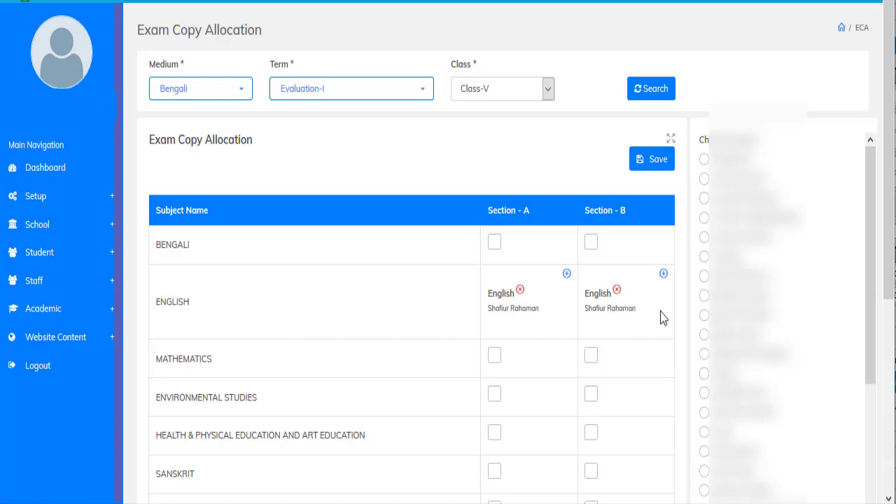
{"action": "left_click", "coordinate": [651, 159]}
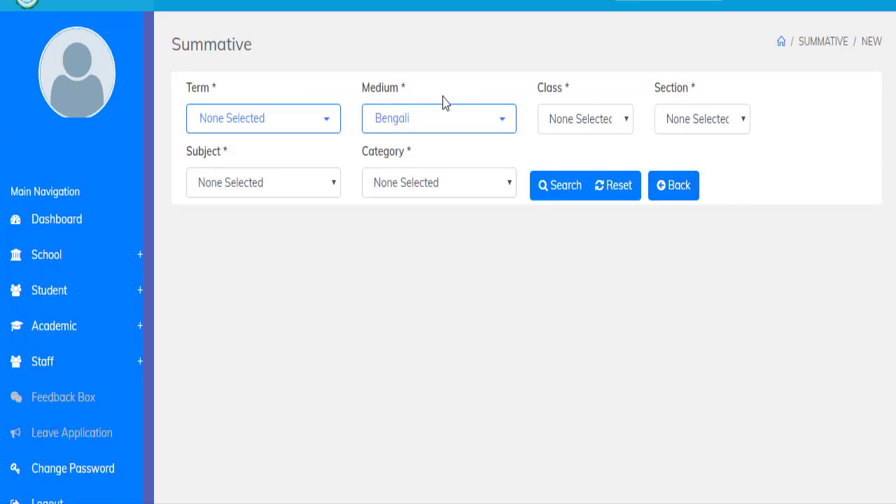
- In the new Summative form, set the term to Evaluation-I, the class to V and the section to A
{"action": "left_click", "coordinate": [326, 120]}
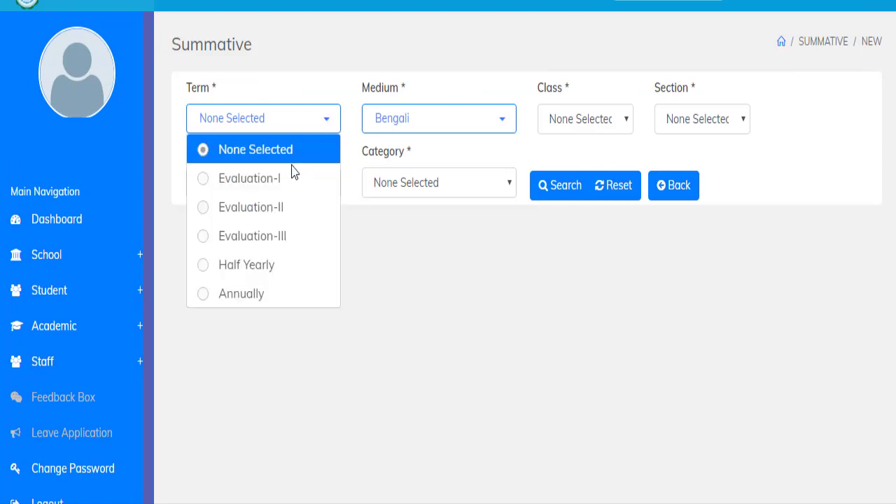
{"action": "left_click", "coordinate": [265, 181]}
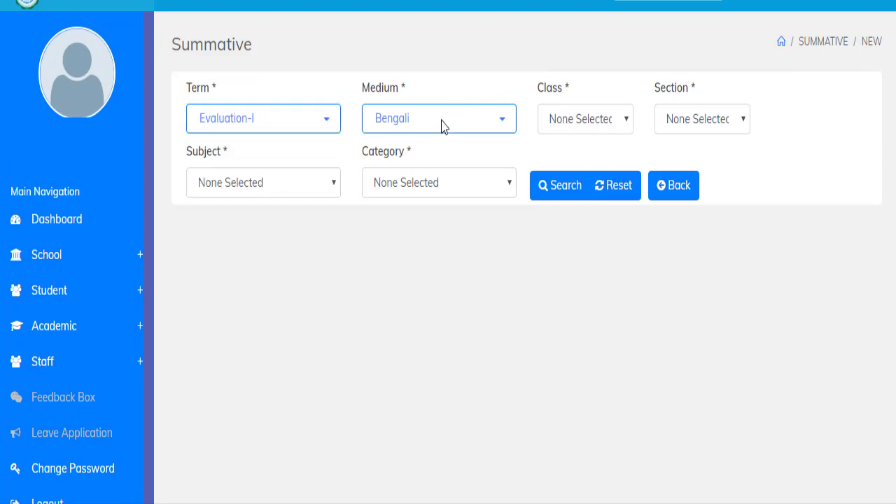
{"action": "left_click", "coordinate": [597, 124]}
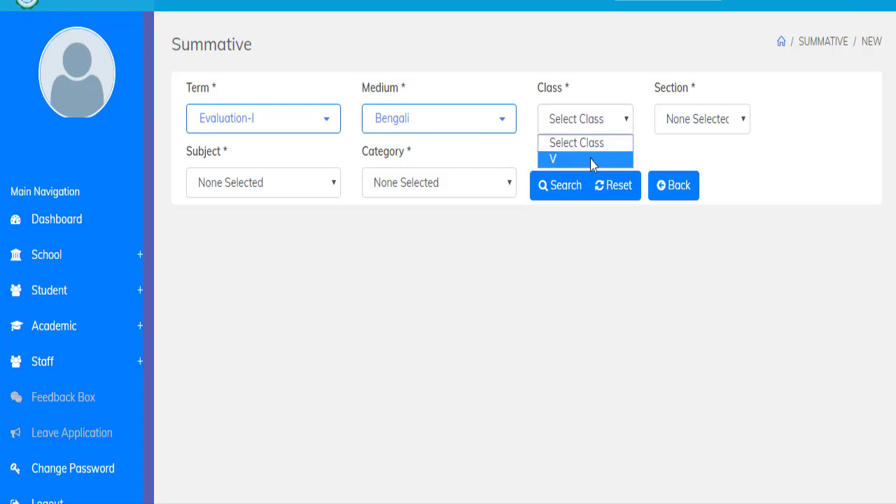
{"action": "left_click", "coordinate": [560, 160]}
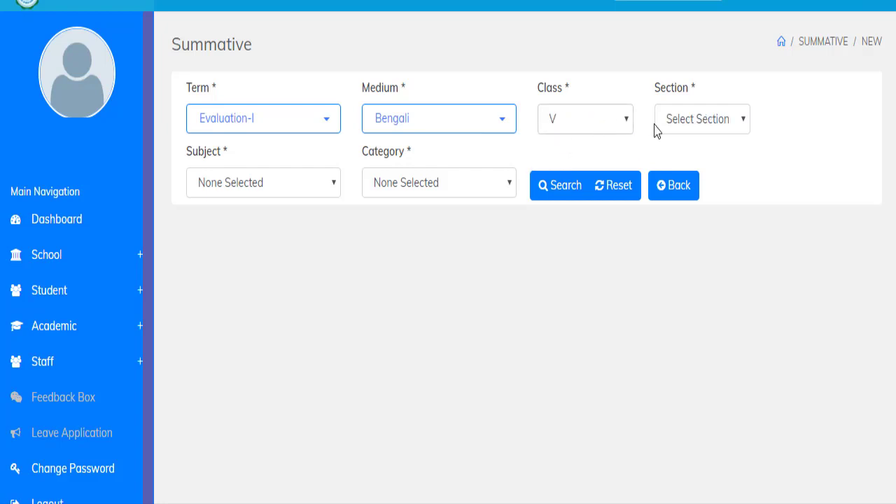
{"action": "left_click", "coordinate": [730, 122]}
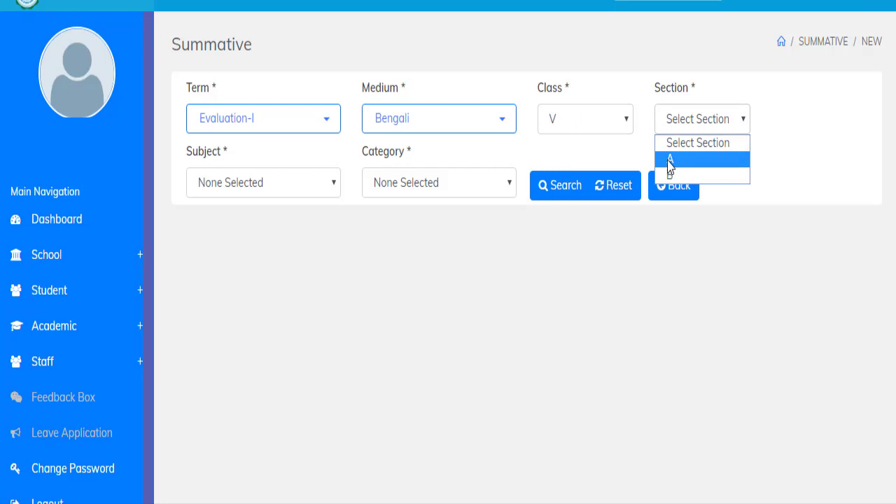
{"action": "left_click", "coordinate": [670, 159]}
- Set the Summative form's subject to English and its category to Summative Evaluation
{"action": "left_click", "coordinate": [265, 188]}
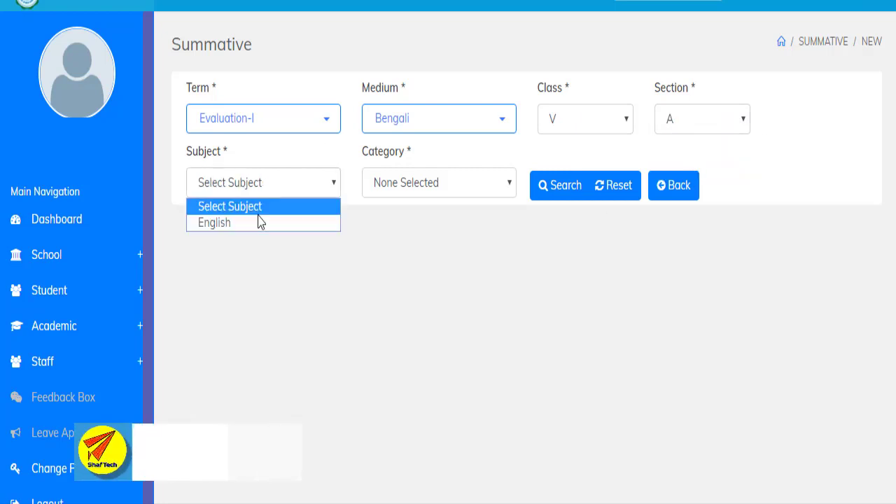
{"action": "left_click", "coordinate": [218, 224]}
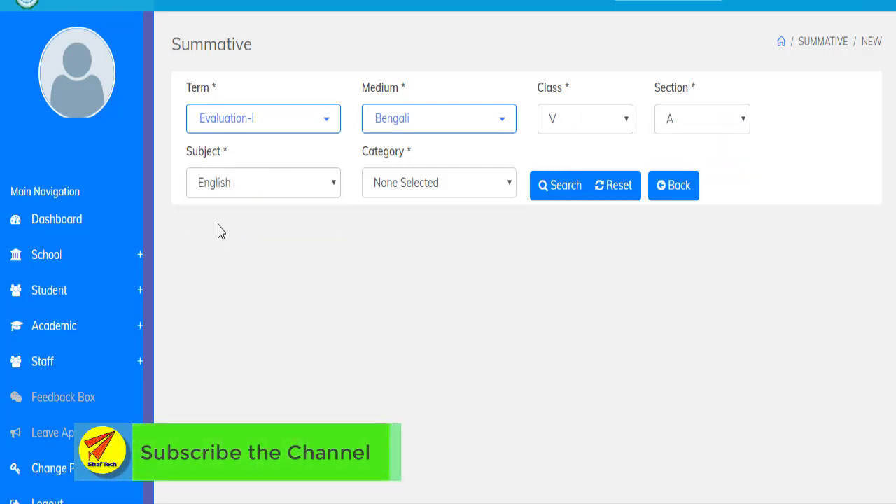
{"action": "left_click", "coordinate": [468, 186]}
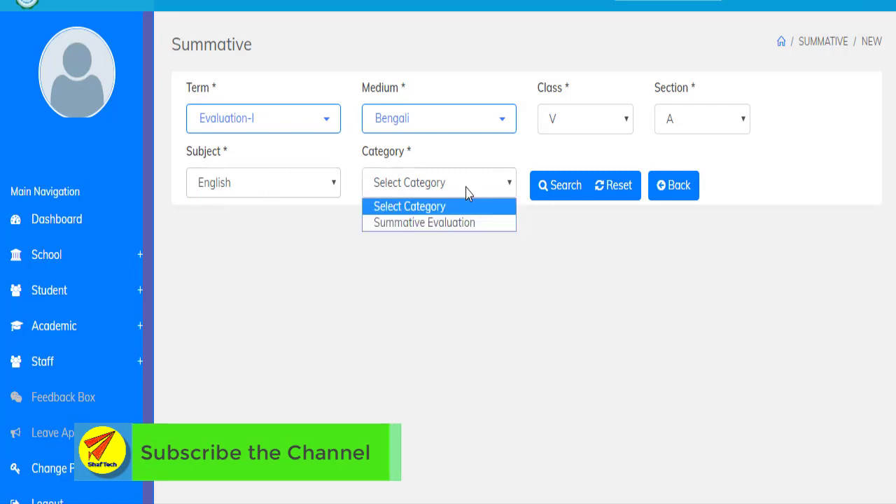
{"action": "left_click", "coordinate": [420, 222]}
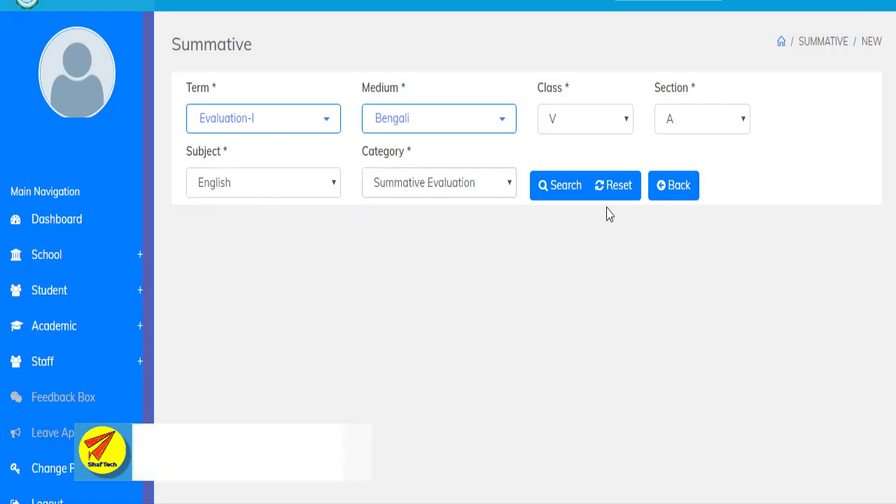